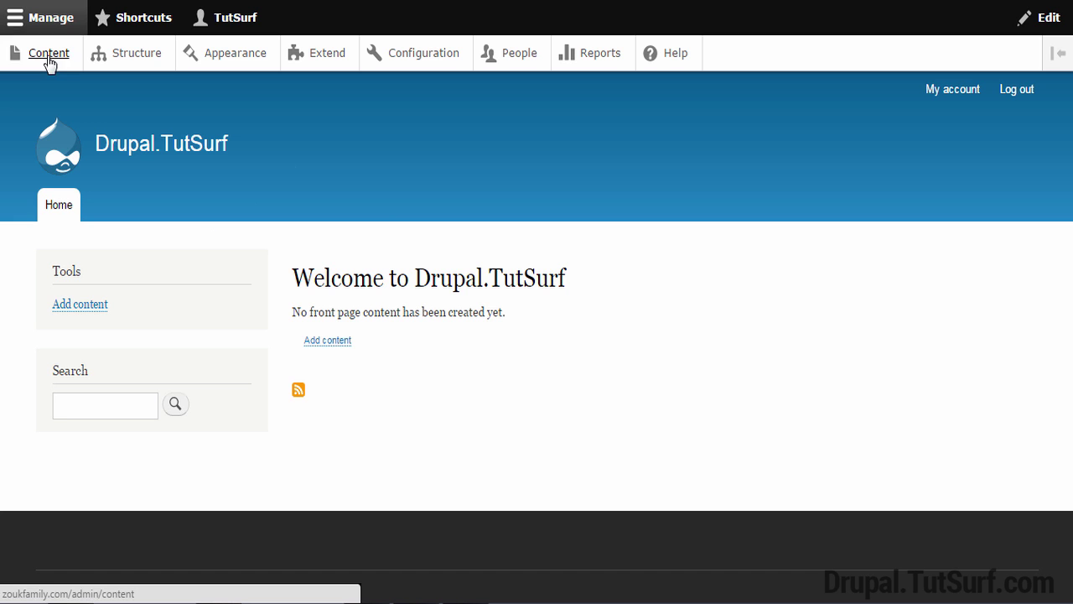
- Start creating a new Basic page from the site's content administration
{"action": "left_click", "coordinate": [47, 56]}
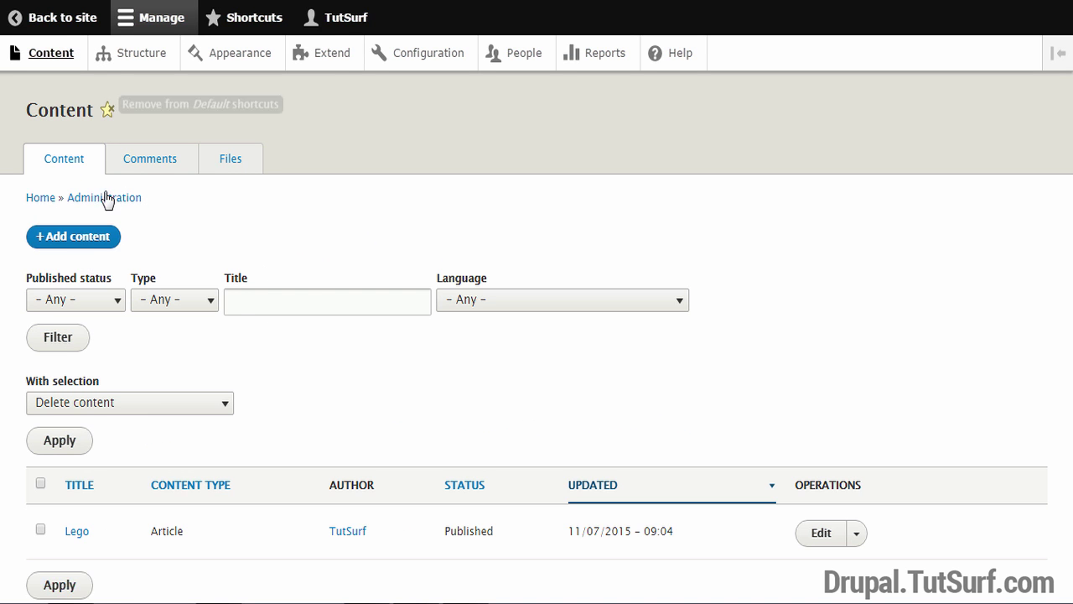
{"action": "left_click", "coordinate": [81, 245]}
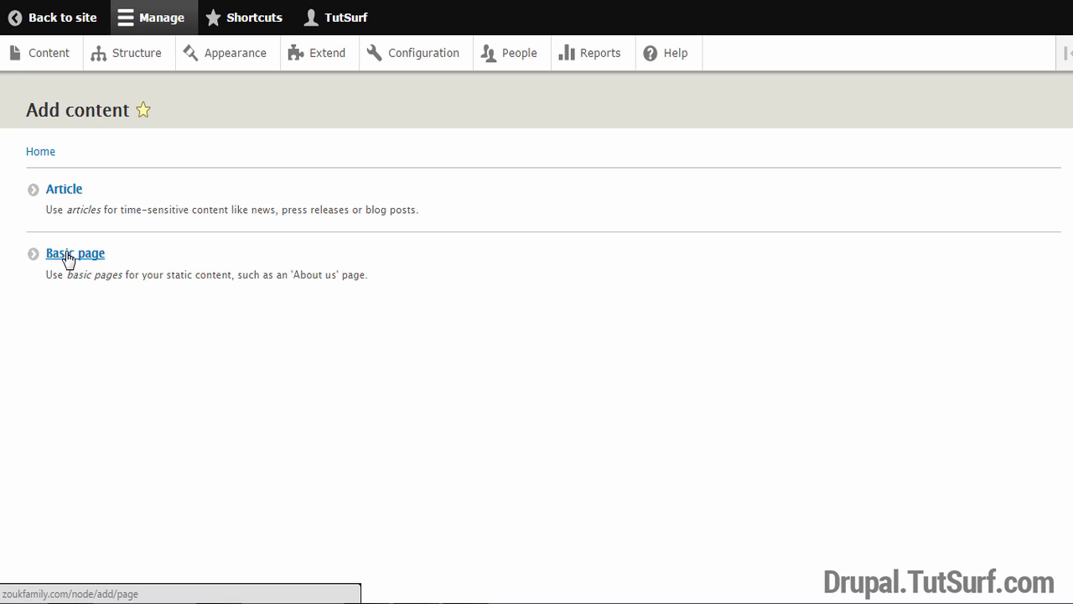
{"action": "left_click", "coordinate": [114, 263]}
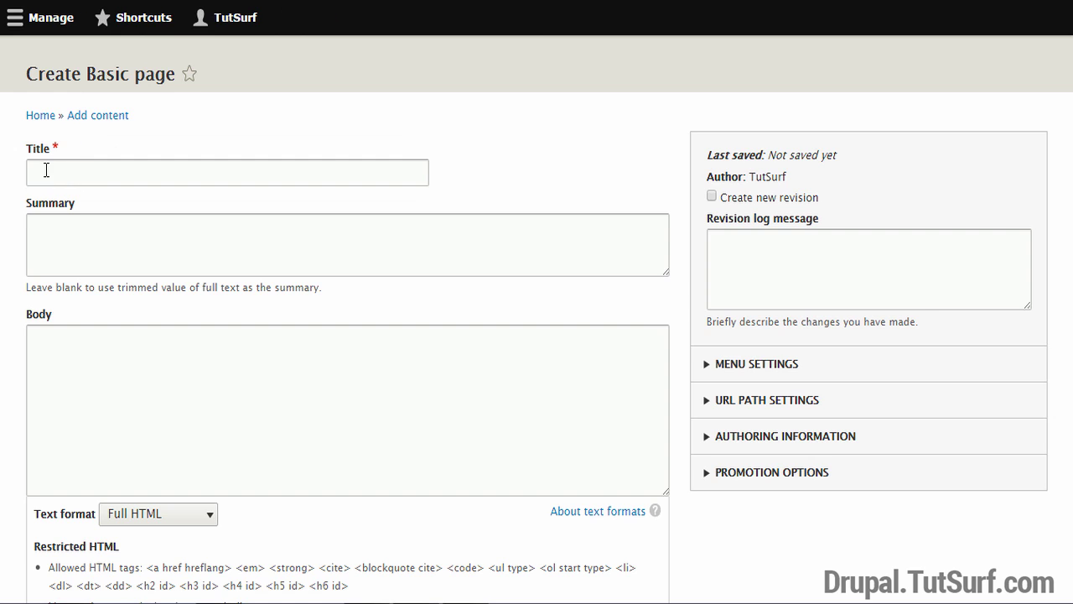
- Title the new page "About", enter "text" as its body, and save and publish it
{"action": "left_click", "coordinate": [46, 171]}
{"action": "type", "text": "About"}
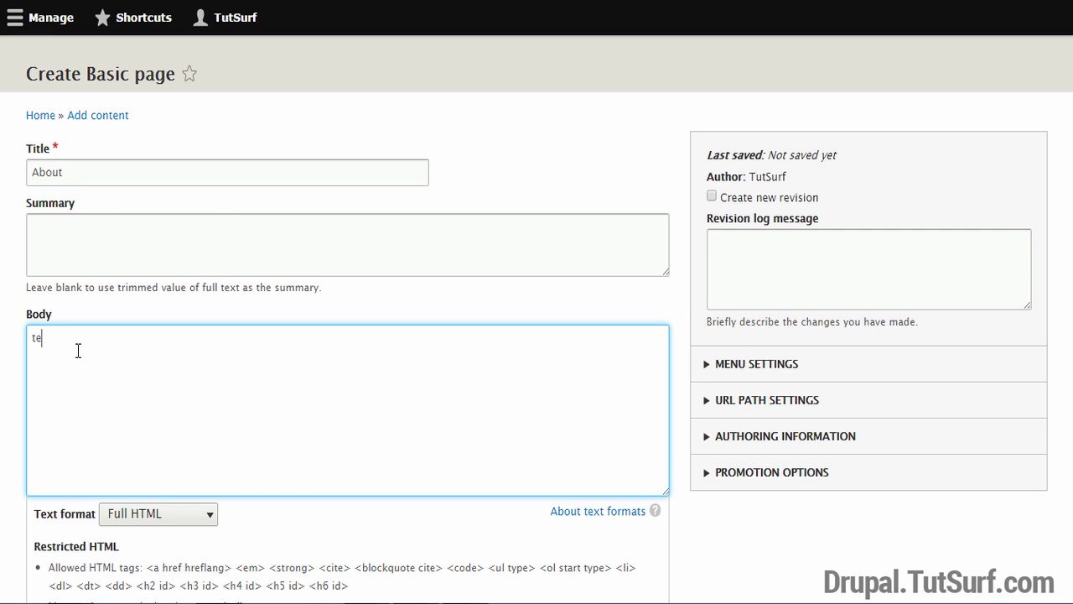
{"action": "scroll", "coordinate": [78, 350], "scroll_direction": "down", "scroll_amount": 2}
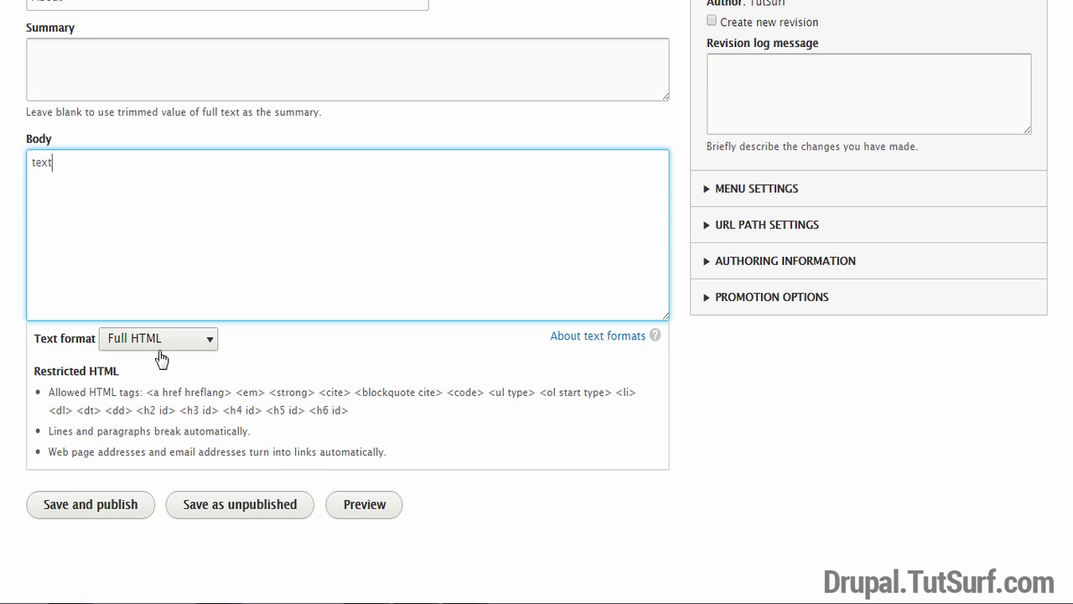
{"action": "left_click", "coordinate": [112, 507]}
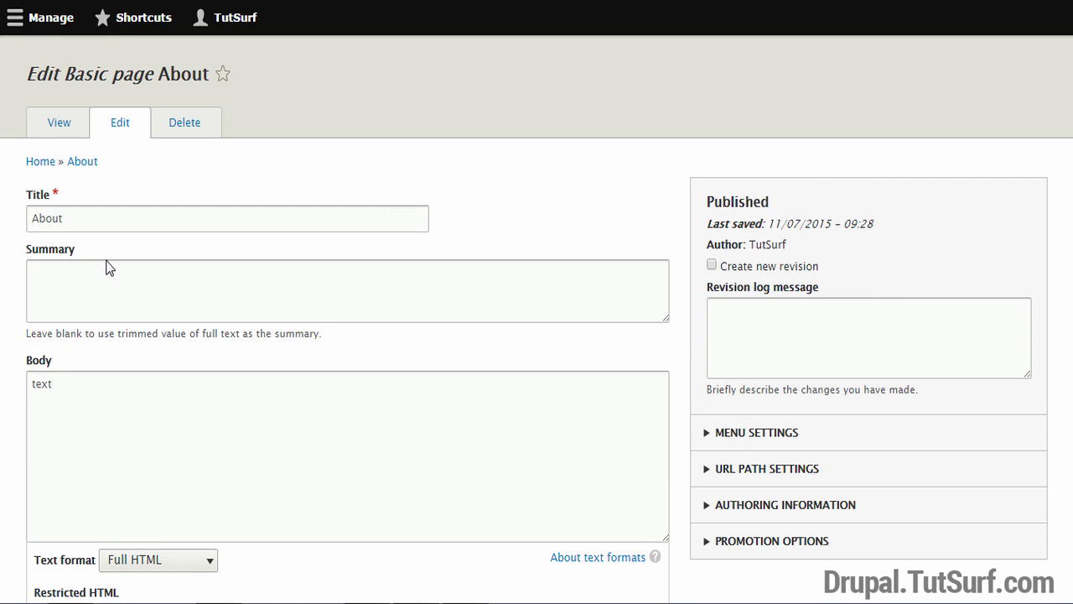
- Provide a menu link for the About page and set the menu link title to "About Us"
{"action": "scroll", "coordinate": [108, 266], "scroll_direction": "down", "scroll_amount": 1}
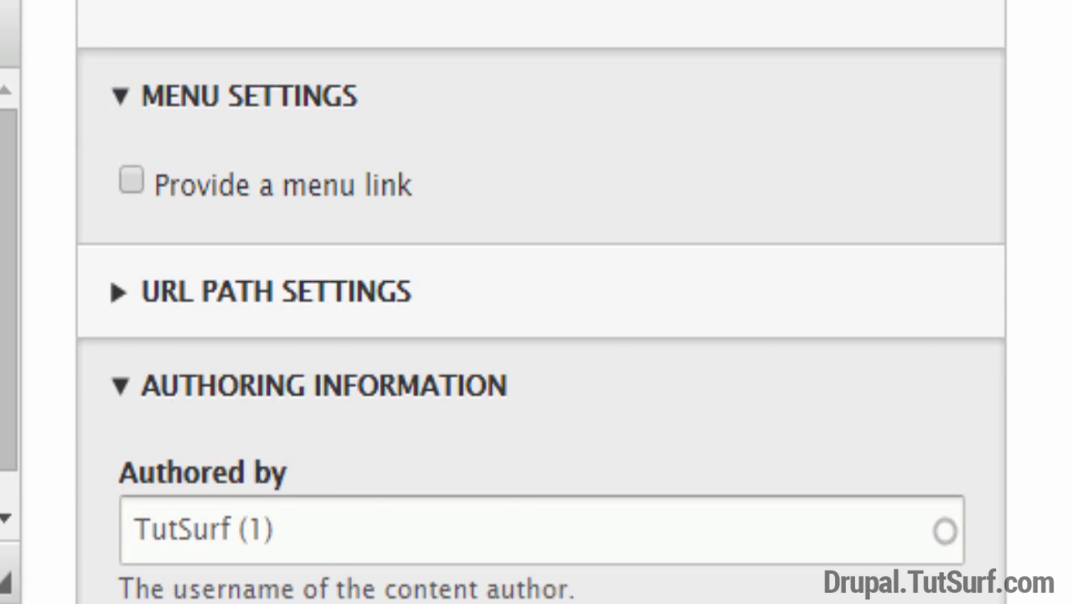
{"action": "left_click", "coordinate": [131, 180]}
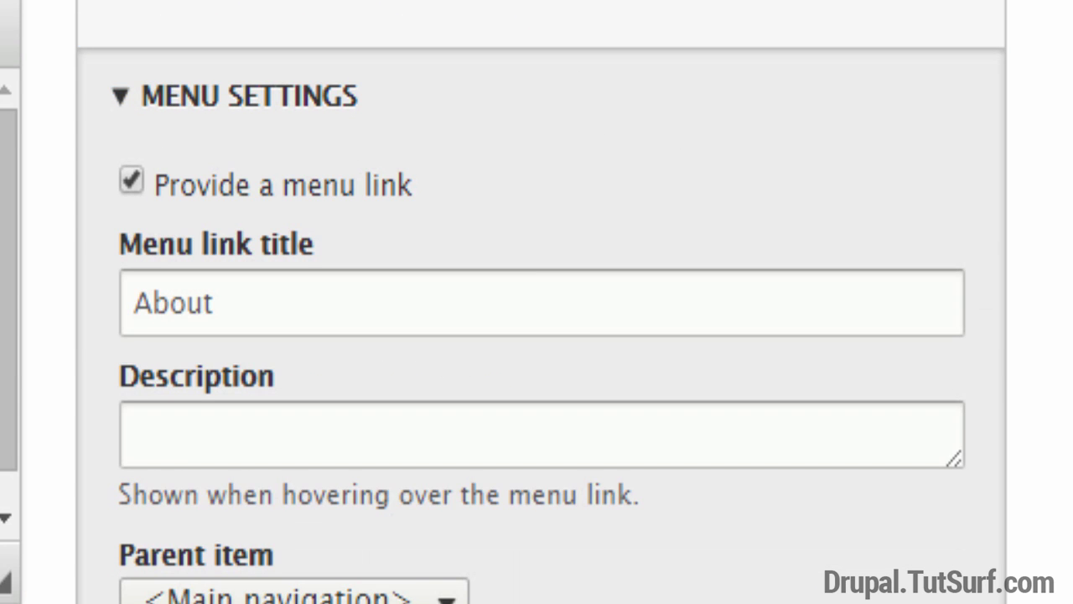
{"action": "left_click", "coordinate": [187, 302]}
{"action": "left_click", "coordinate": [203, 303]}
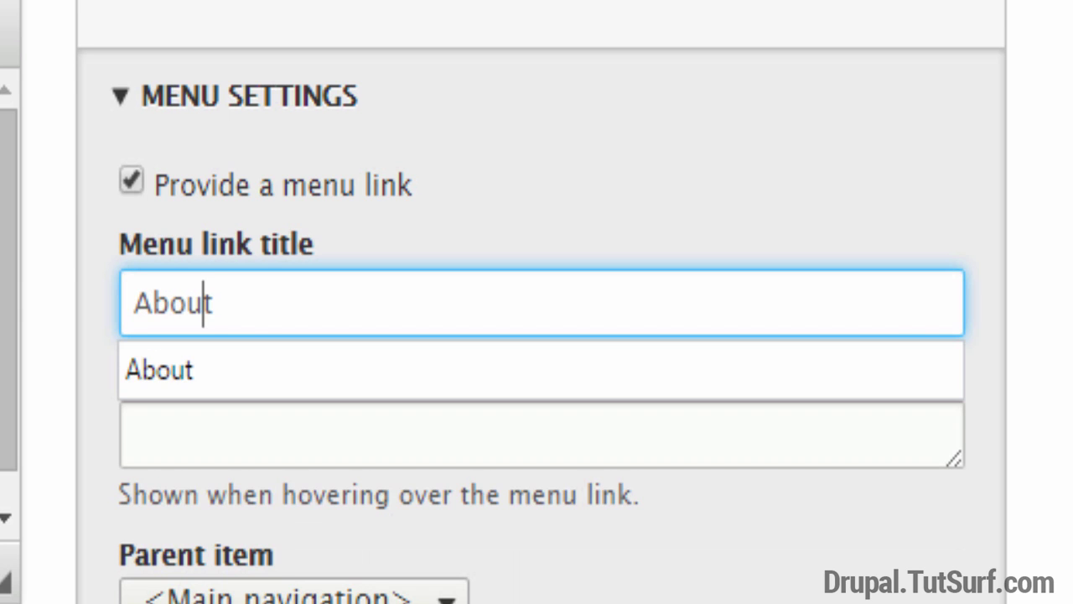
{"action": "left_click", "coordinate": [214, 303]}
{"action": "type", "text": "Us"}
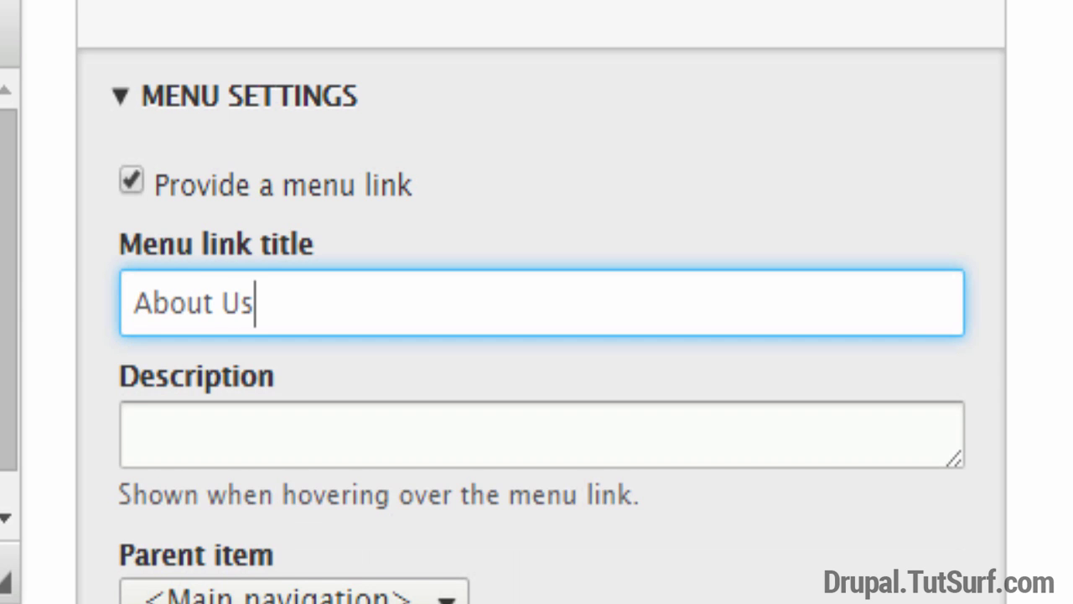
- Describe the menu link as "This is our about us page" and keep <Main navigation> as its parent item
{"action": "left_click", "coordinate": [134, 435]}
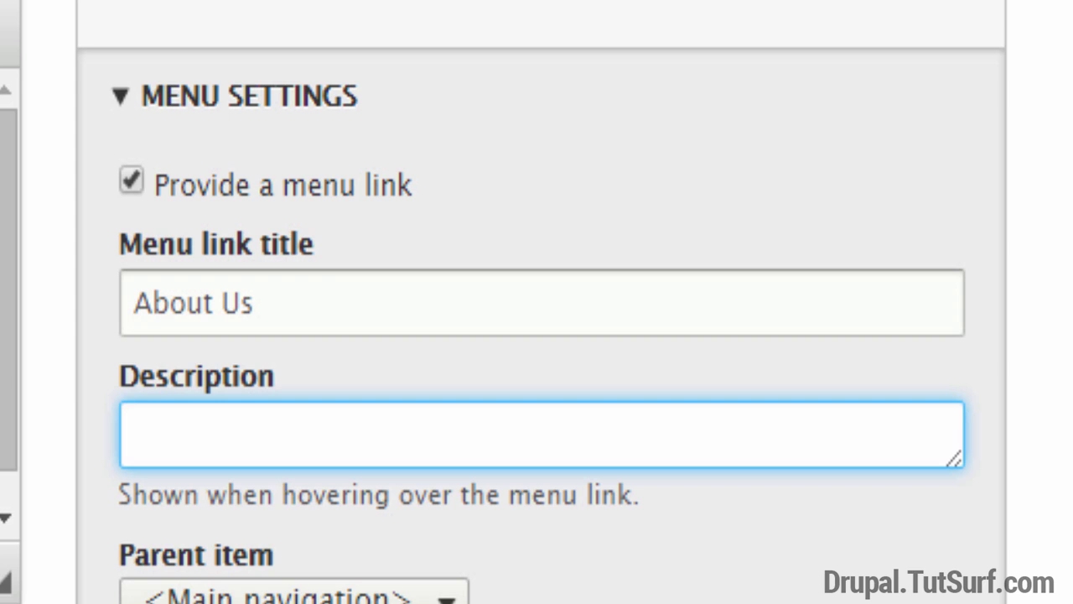
{"action": "type", "text": "This i"}
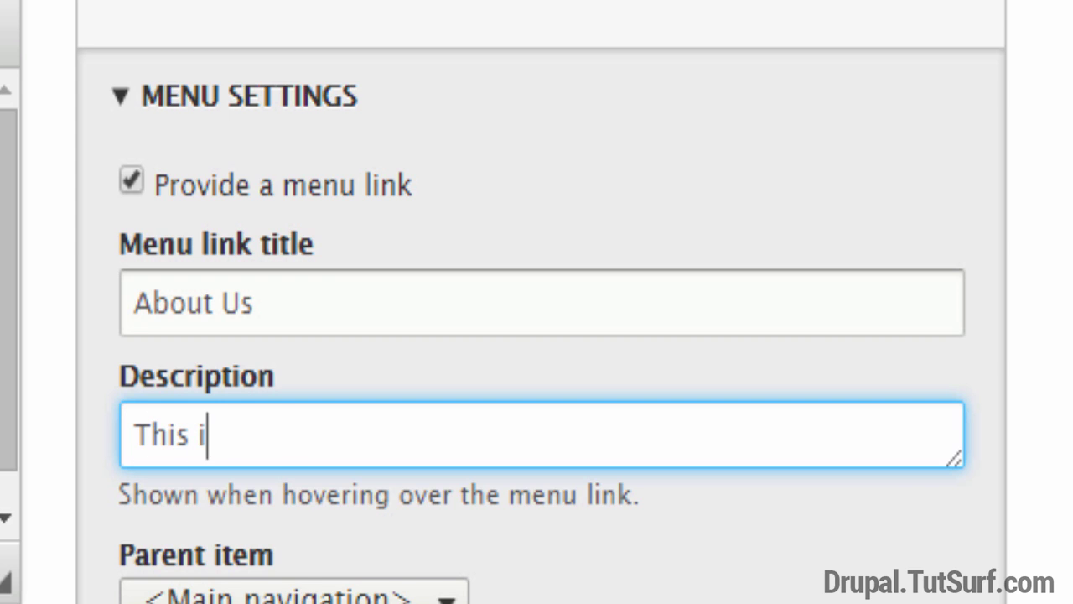
{"action": "type", "text": "s our about u"}
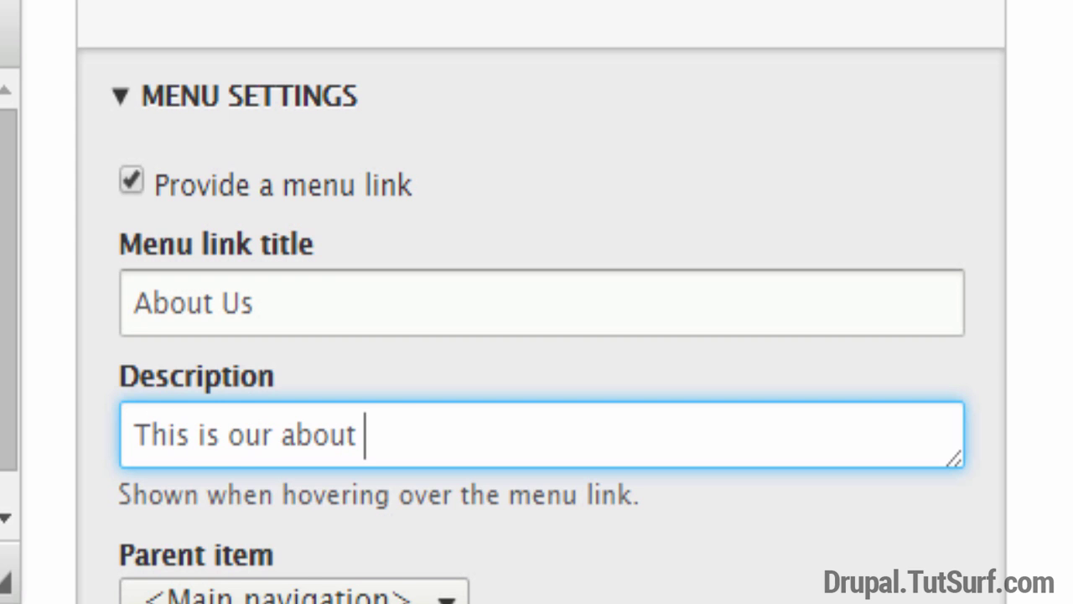
{"action": "type", "text": "s page"}
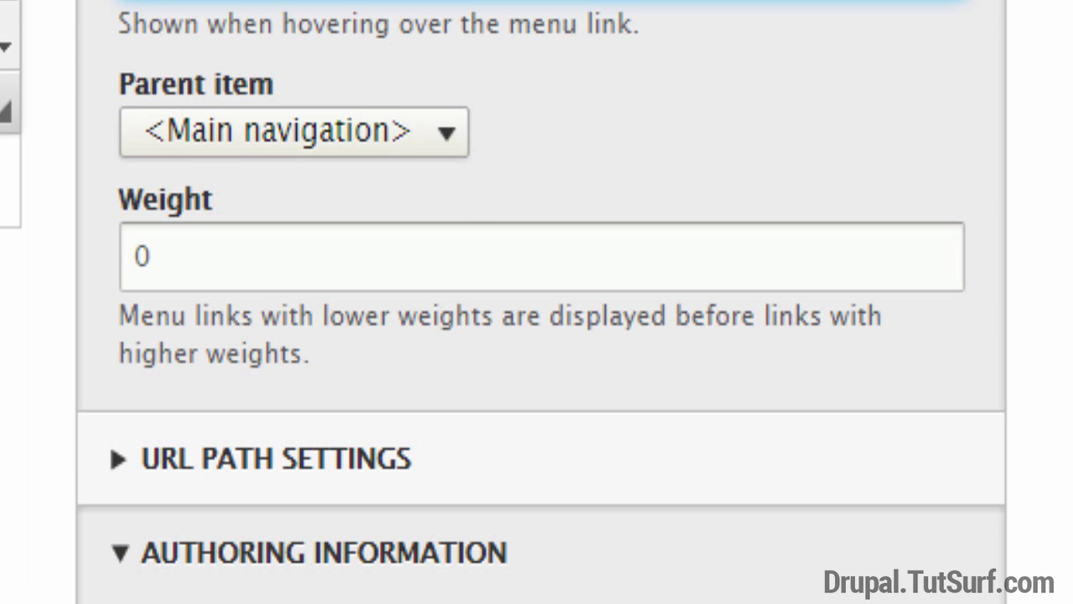
{"action": "left_click", "coordinate": [199, 131]}
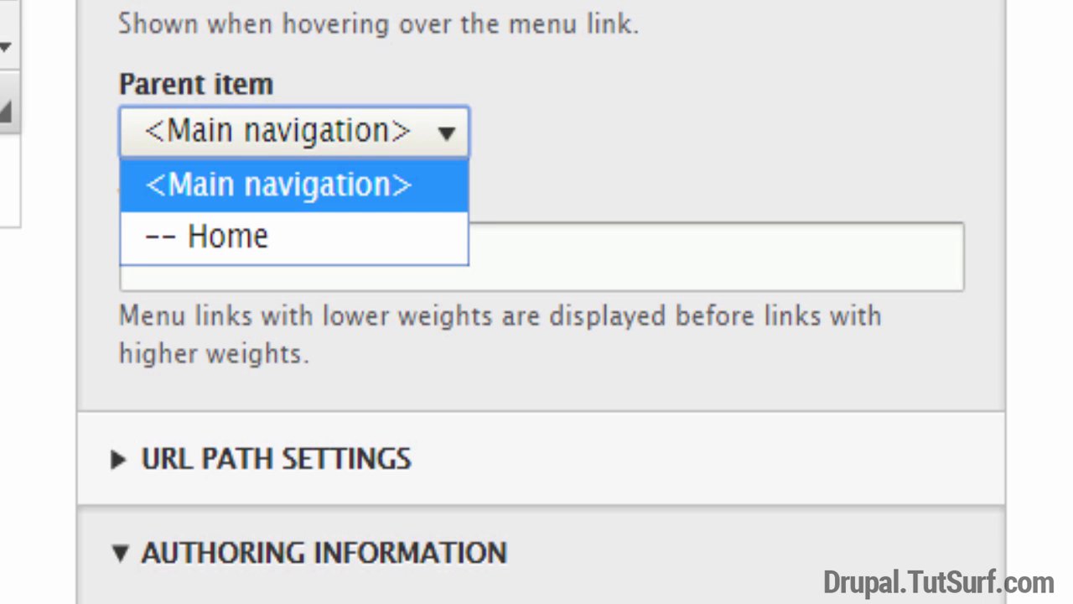
{"action": "key", "text": "Escape"}
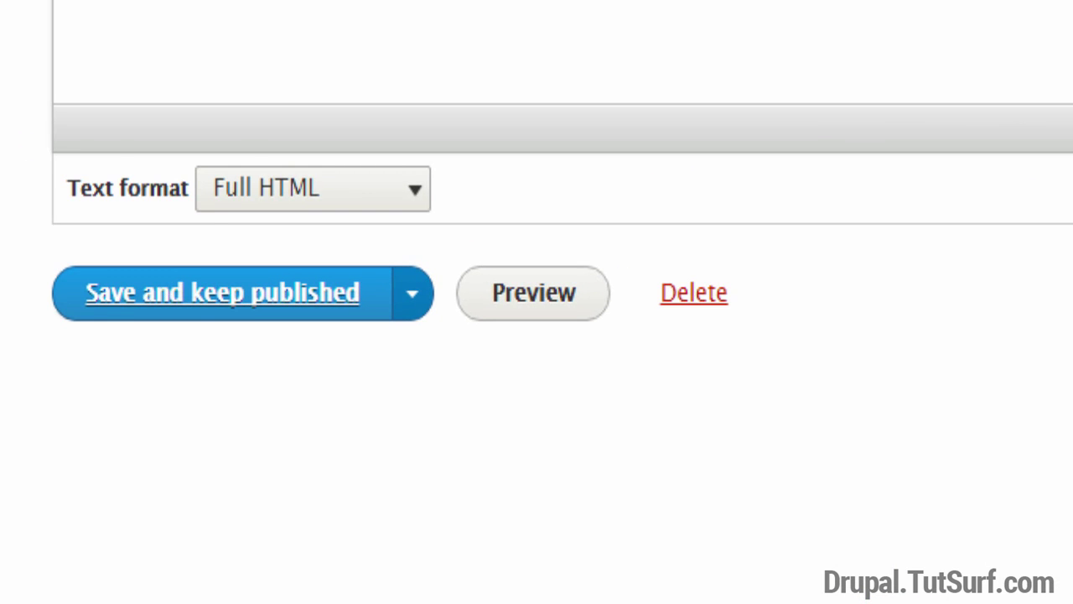
{"action": "key", "text": "Return"}
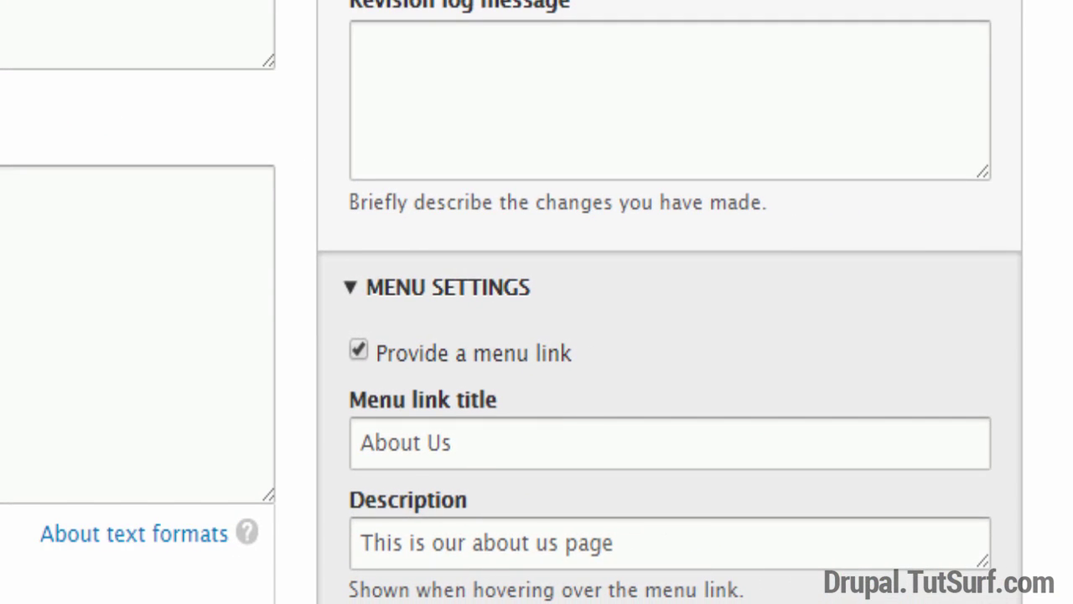
- Set the menu link's weight to 1 and save the page, keeping it published
{"action": "scroll", "coordinate": [669, 301], "scroll_direction": "down", "scroll_amount": 3}
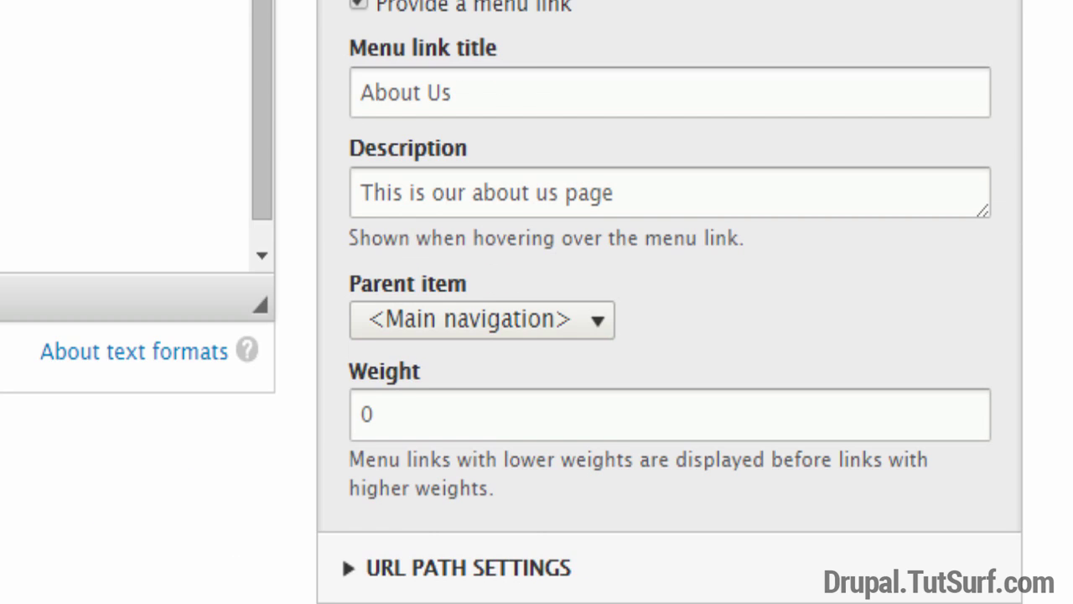
{"action": "scroll", "coordinate": [669, 302], "scroll_direction": "down", "scroll_amount": 2}
{"action": "double_click", "coordinate": [369, 236]}
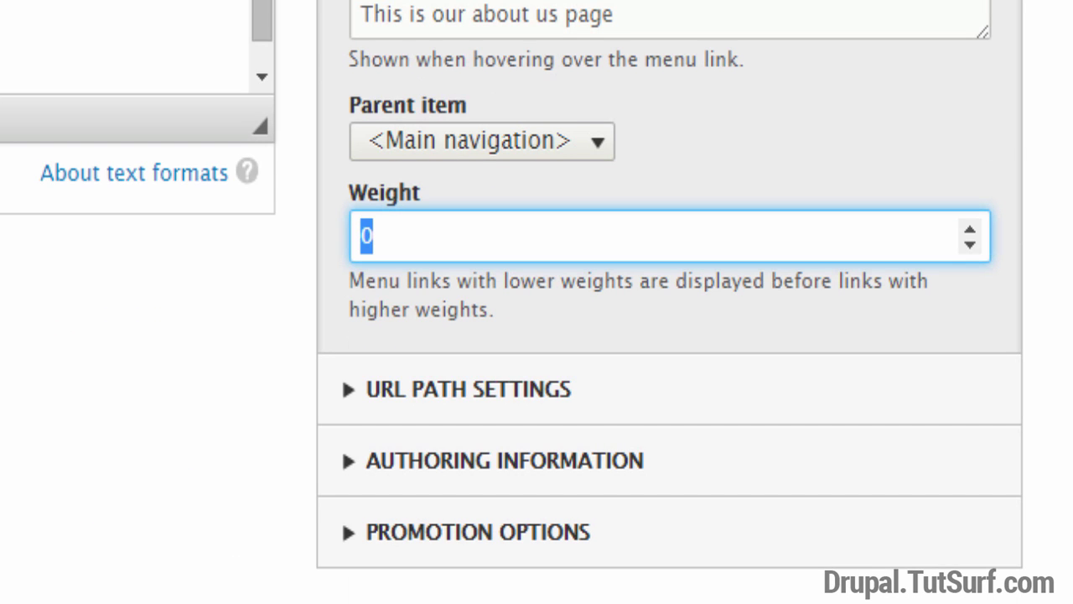
{"action": "type", "text": "1"}
{"action": "key", "text": "ctrl+a"}
{"action": "key", "text": "Tab"}
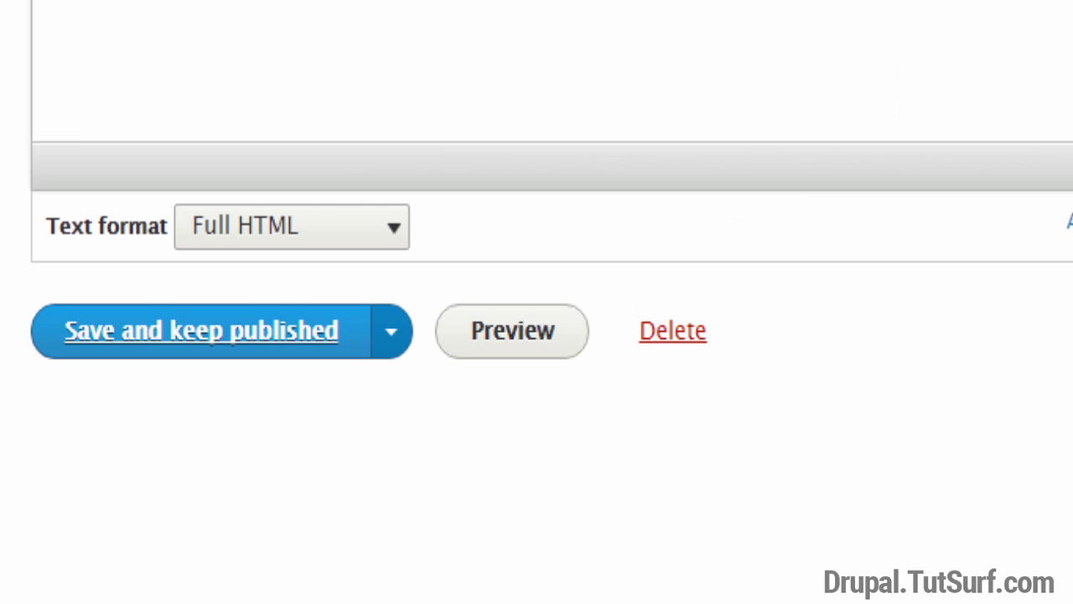
{"action": "left_click", "coordinate": [202, 330]}
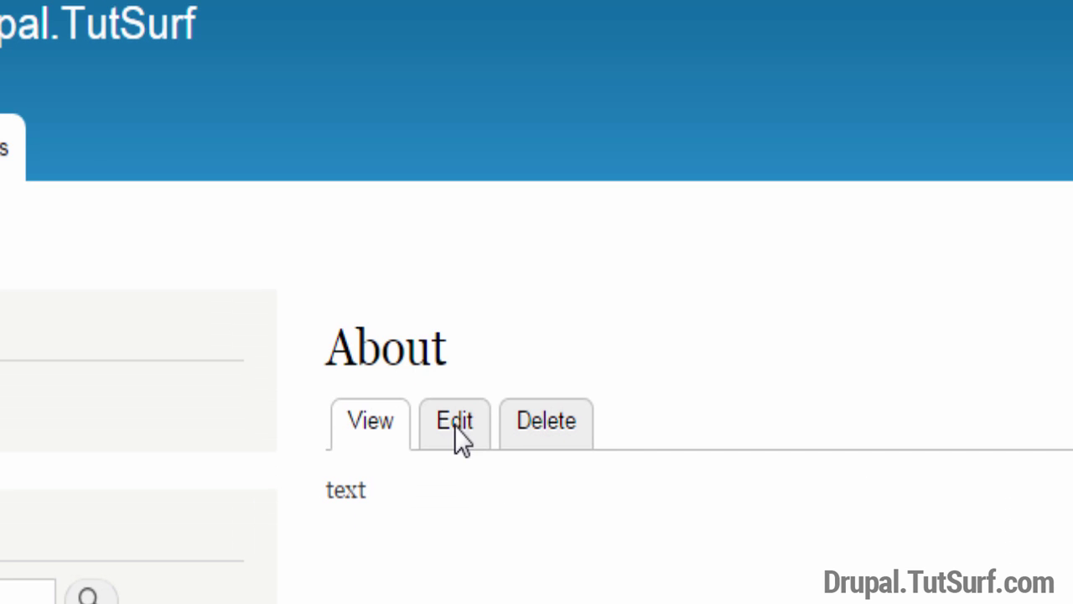
- Edit the About page again to give it the URL alias /about-us, and save it as published
{"action": "left_click", "coordinate": [461, 432]}
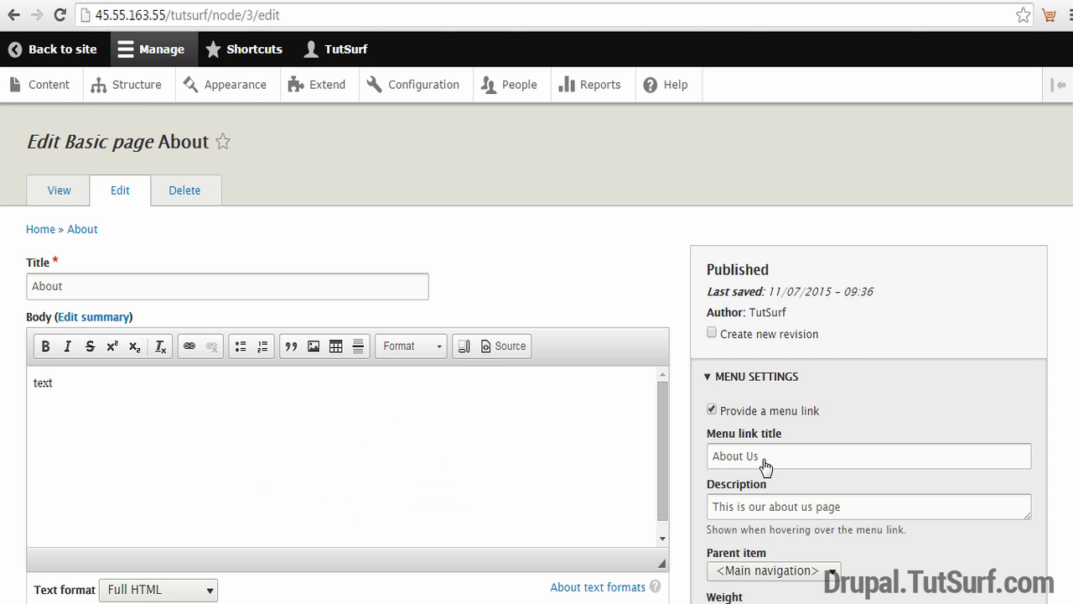
{"action": "scroll", "coordinate": [765, 466], "scroll_direction": "down", "scroll_amount": 3}
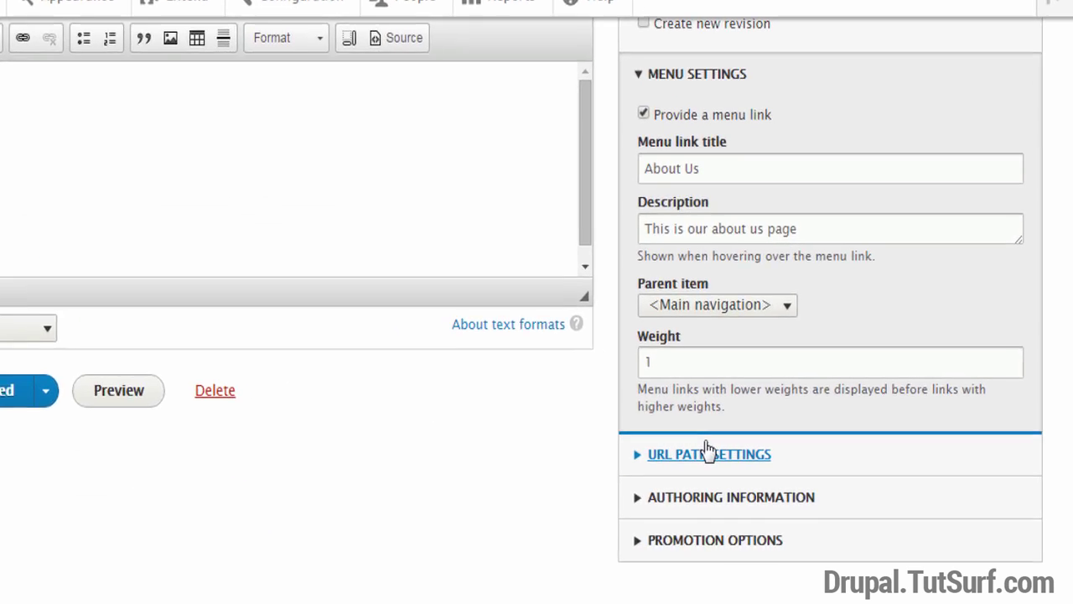
{"action": "left_click", "coordinate": [765, 469]}
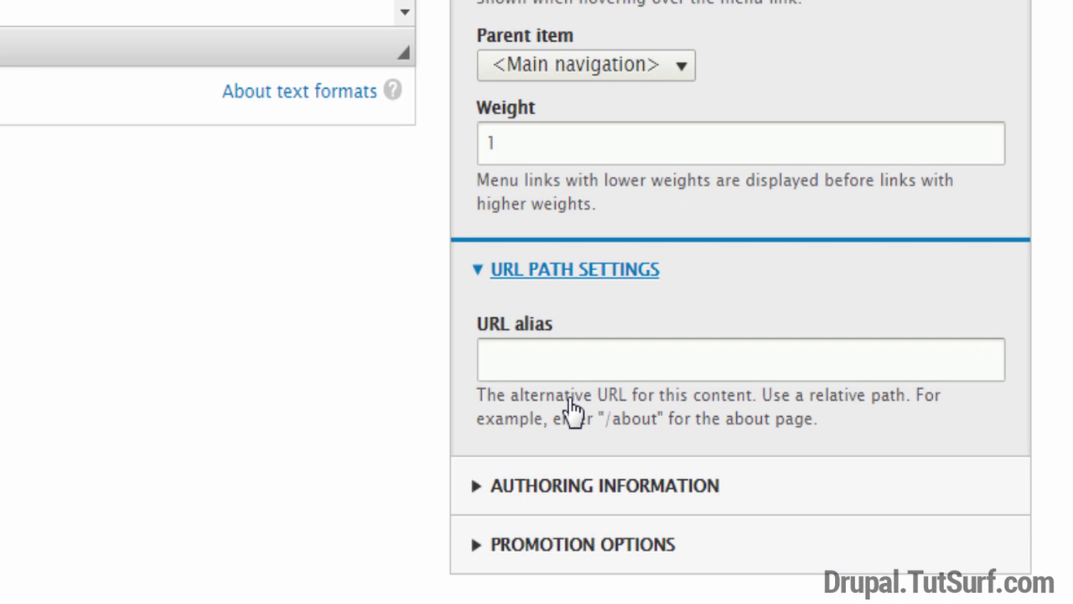
{"action": "key", "text": "Tab"}
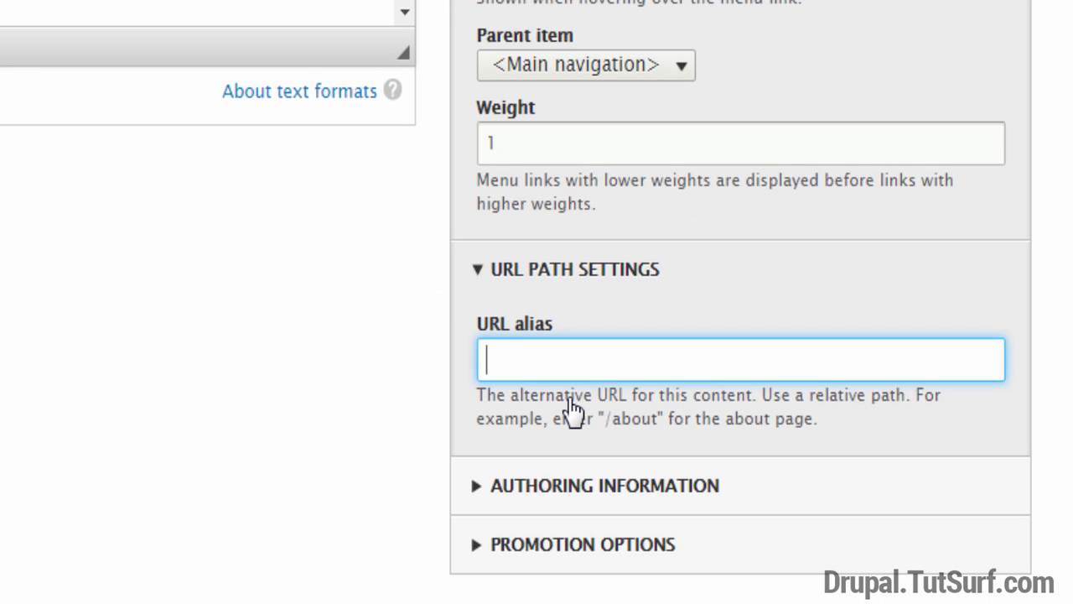
{"action": "type", "text": "/about-"}
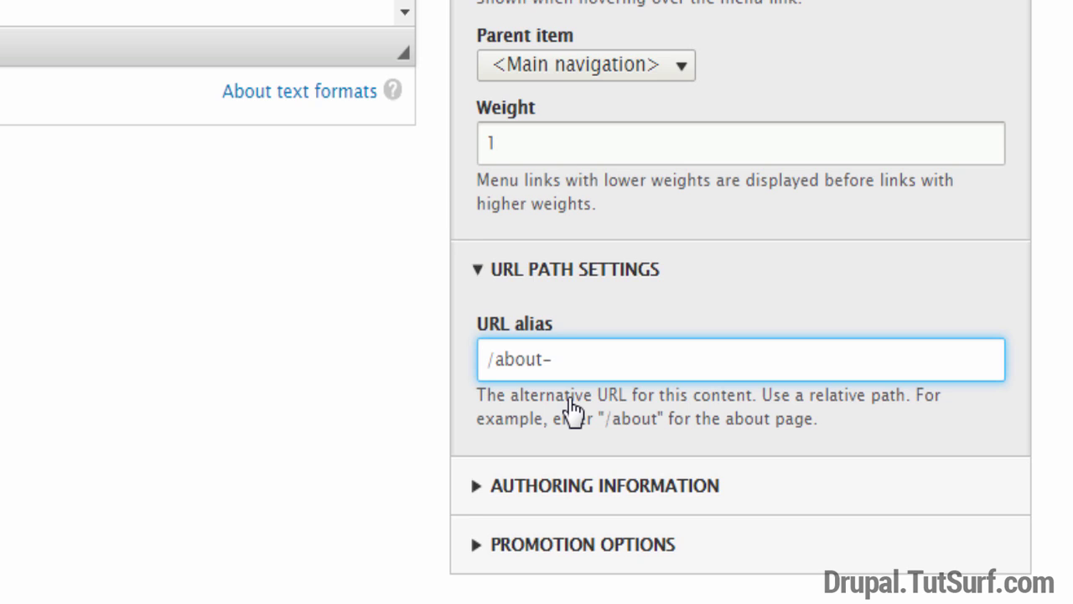
{"action": "type", "text": "us"}
{"action": "key", "text": "Tab"}
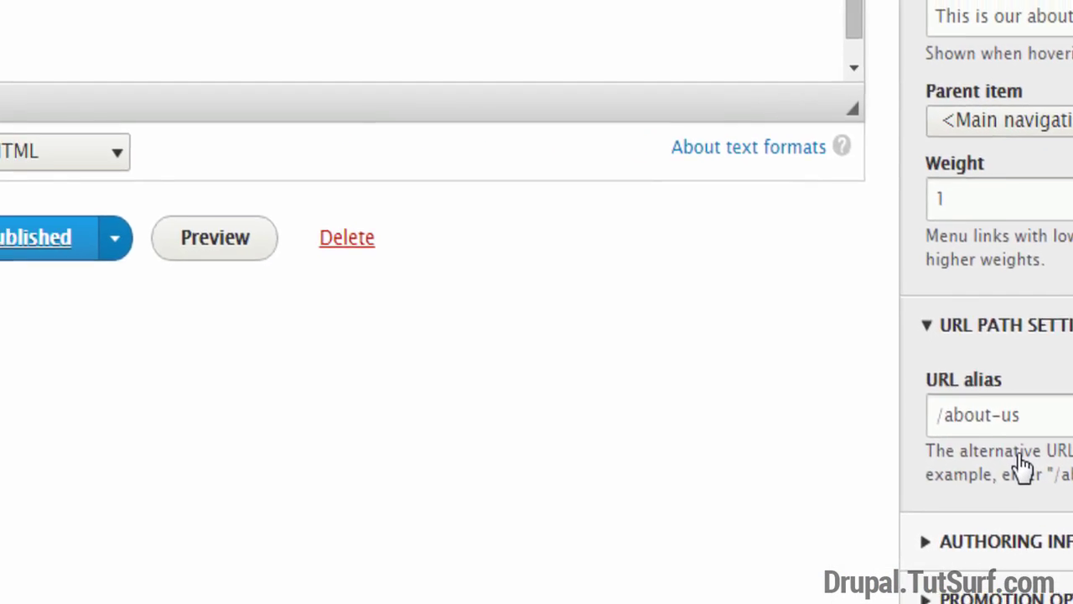
{"action": "left_click", "coordinate": [182, 265]}
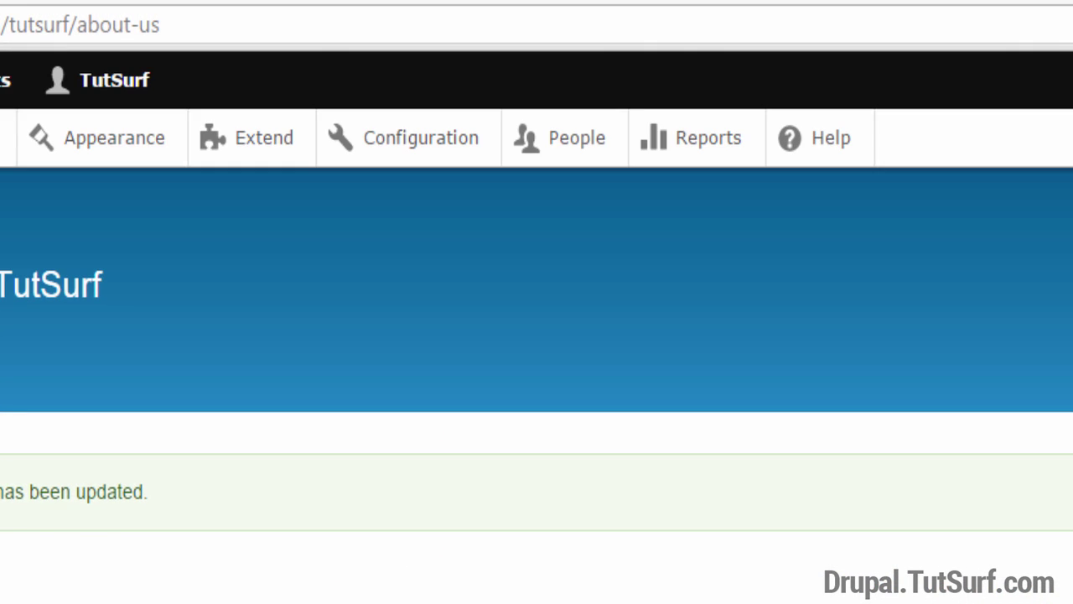
{"action": "left_click_drag", "start_coordinate": [87, 24], "coordinate": [159, 25]}
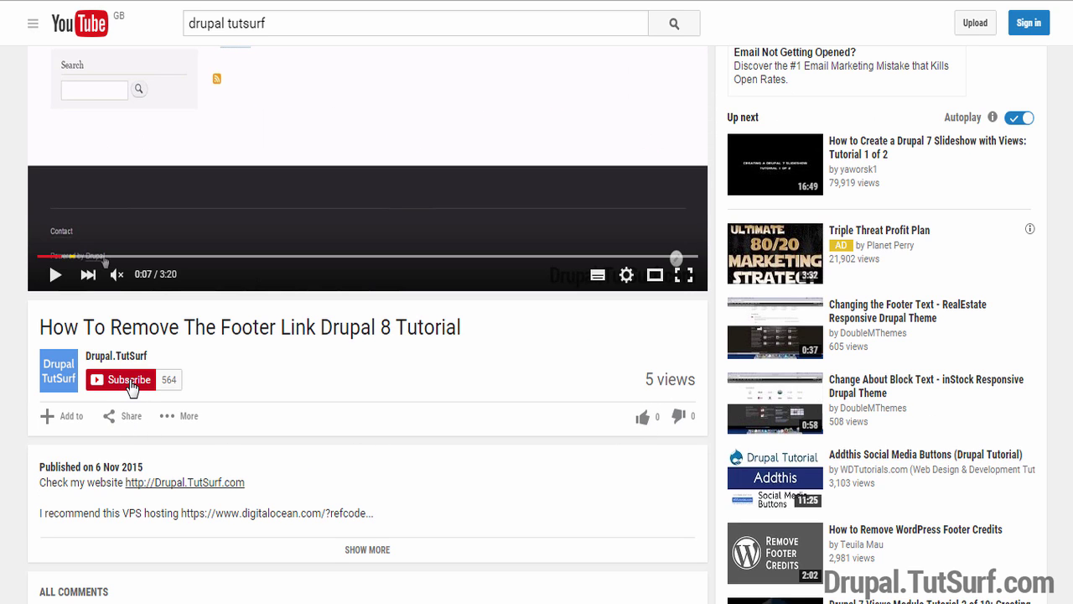
- On YouTube, follow the VPS hosting link in the video description and look over DigitalOcean's pricing plans
{"action": "scroll", "coordinate": [151, 382], "scroll_direction": "down", "scroll_amount": 1}
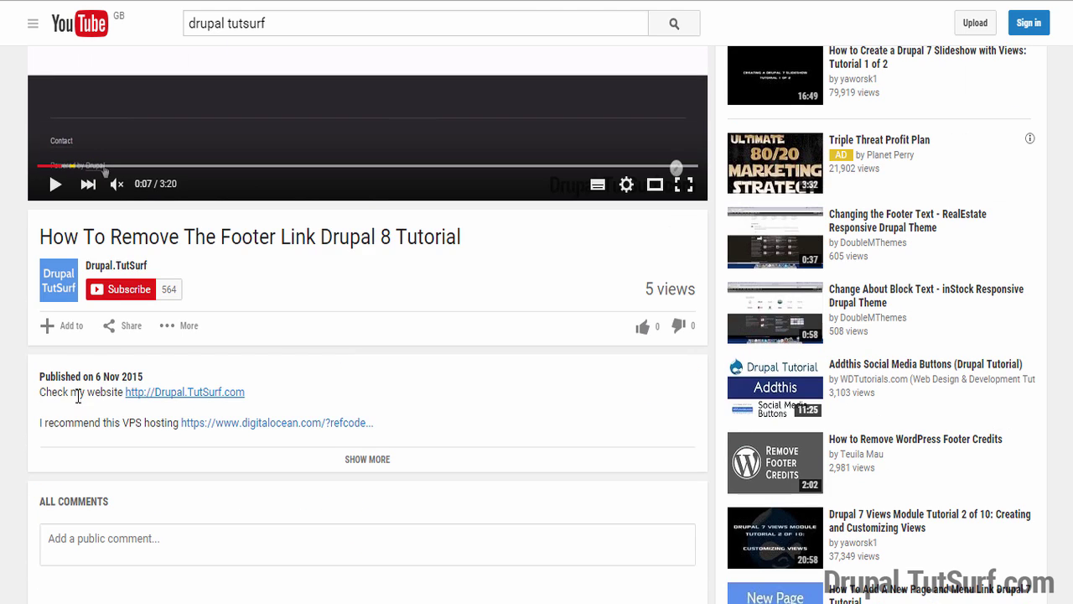
{"action": "left_click", "coordinate": [210, 424]}
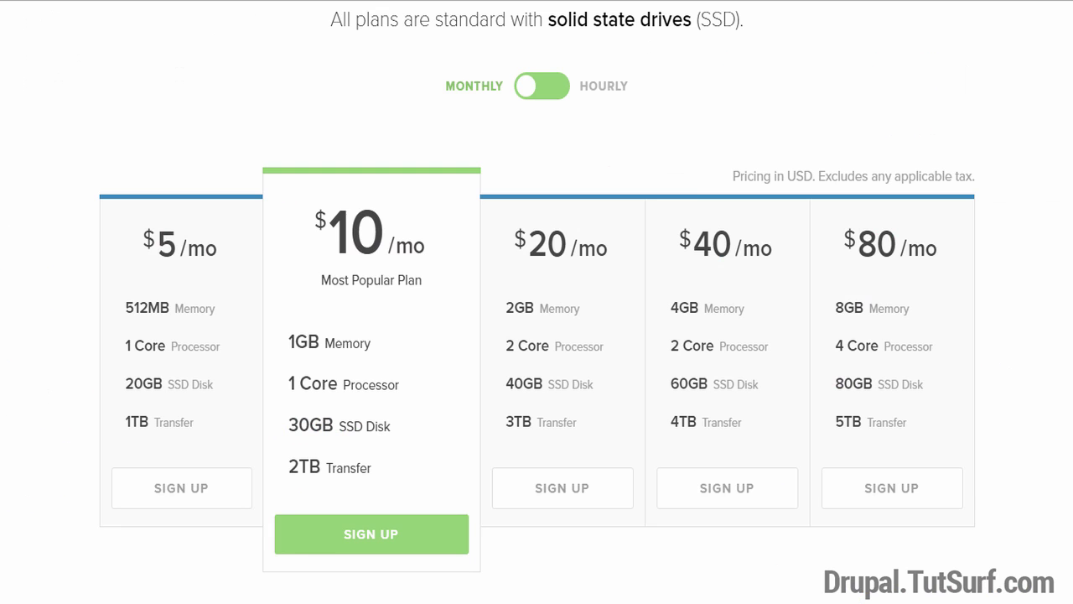
{"action": "scroll", "coordinate": [196, 216], "scroll_direction": "up", "scroll_amount": 2}
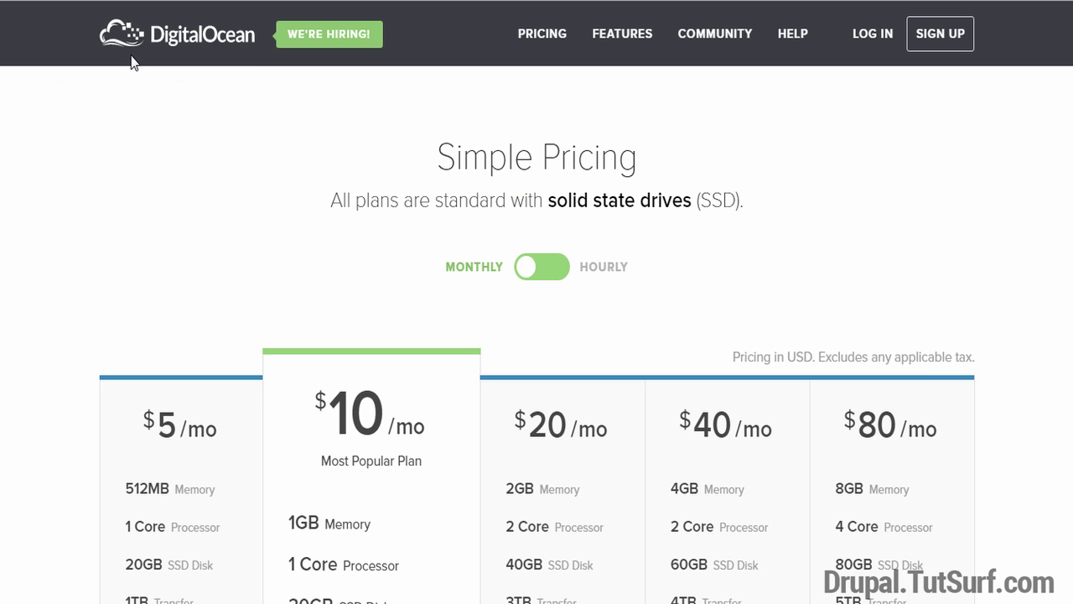
{"action": "scroll", "coordinate": [235, 126], "scroll_direction": "down", "scroll_amount": 1}
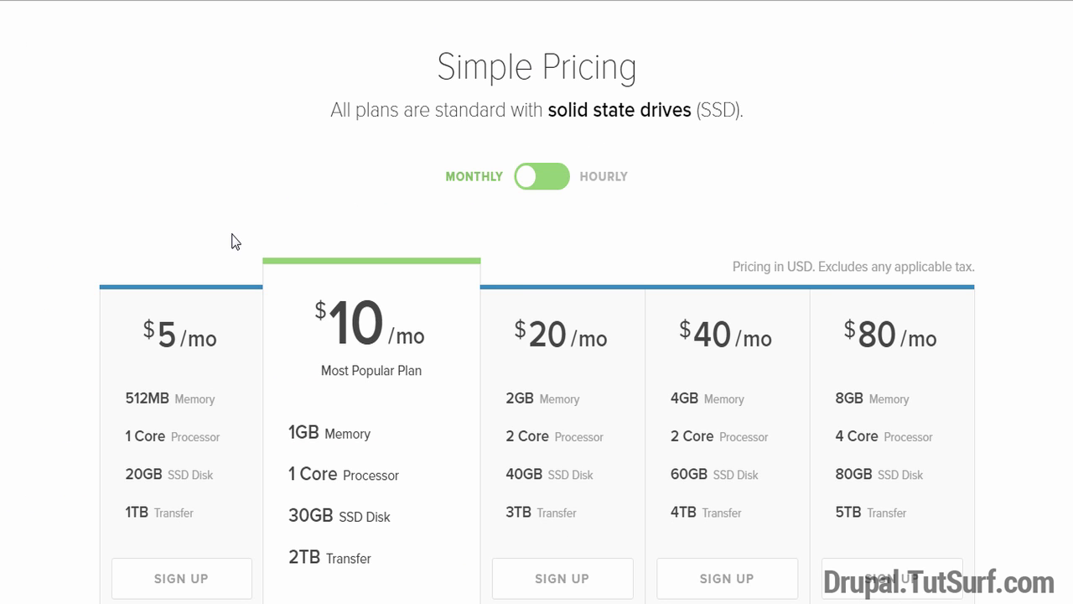
{"action": "scroll", "coordinate": [231, 241], "scroll_direction": "down", "scroll_amount": 1}
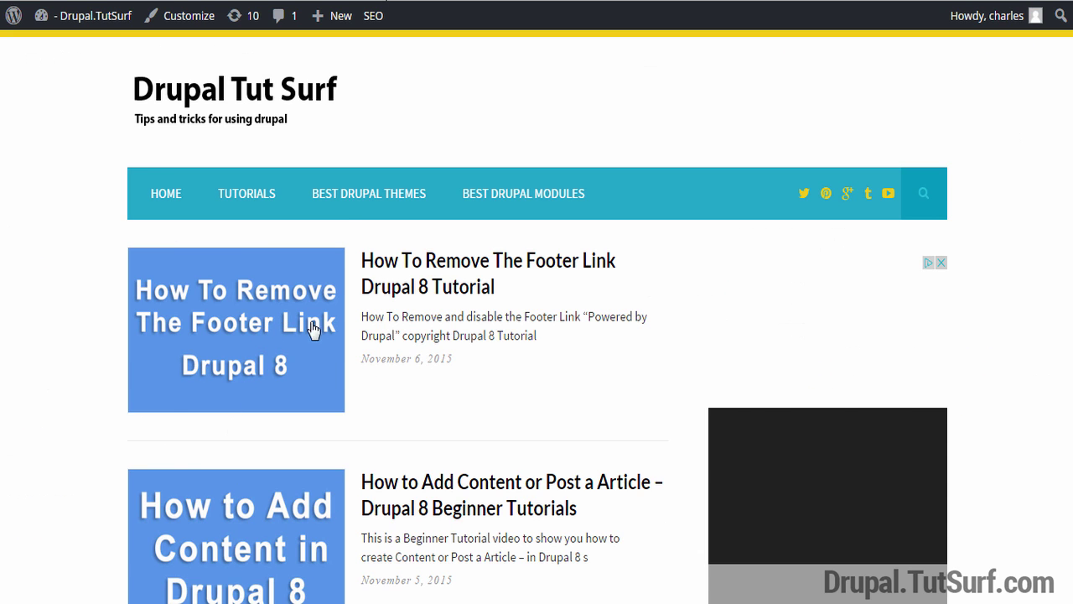
- Browse the tutorial posts on the Drupal Tut Surf website's home page
{"action": "scroll", "coordinate": [285, 379], "scroll_direction": "down", "scroll_amount": 3}
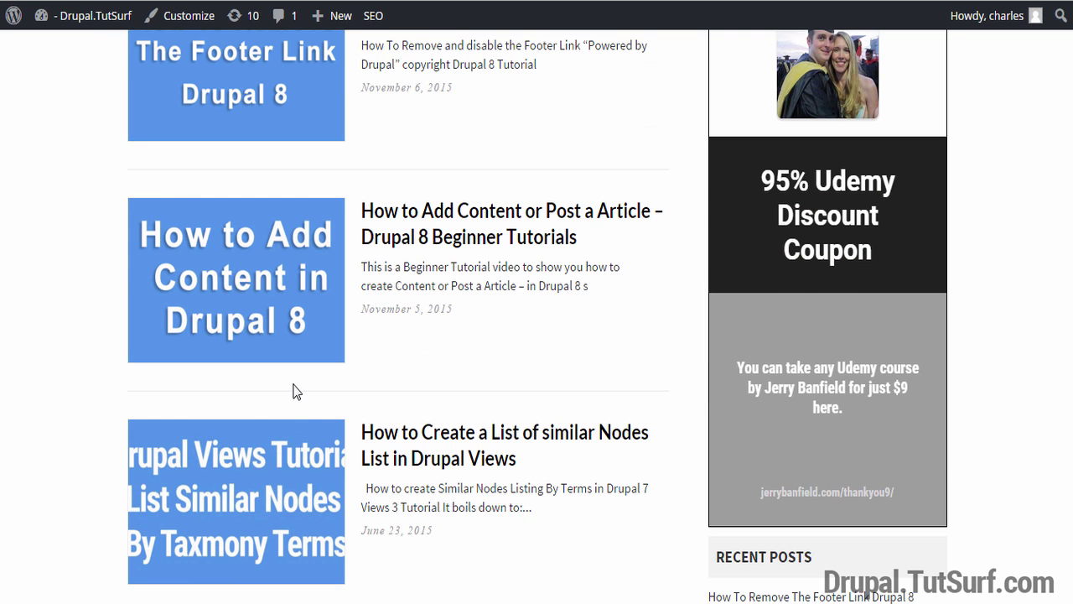
{"action": "scroll", "coordinate": [252, 328], "scroll_direction": "up", "scroll_amount": 3}
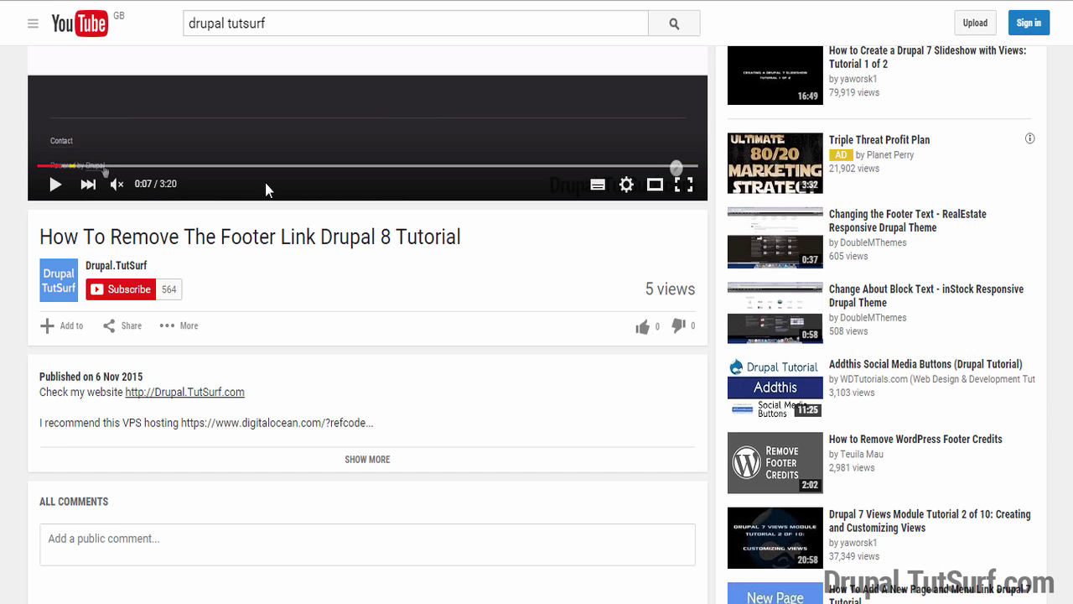
{"action": "scroll", "coordinate": [201, 510], "scroll_direction": "down", "scroll_amount": 3}
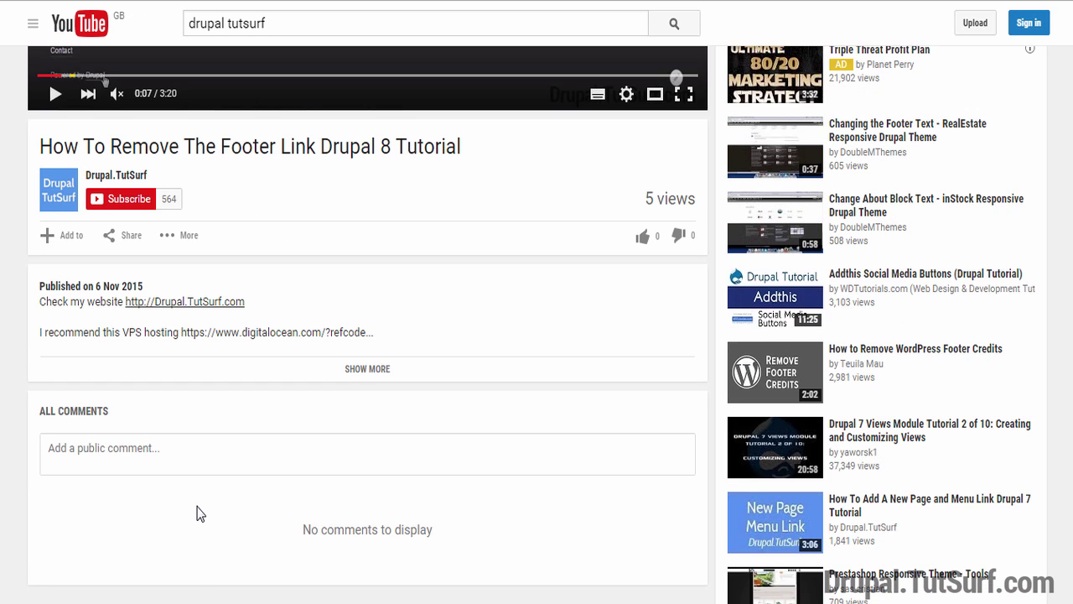